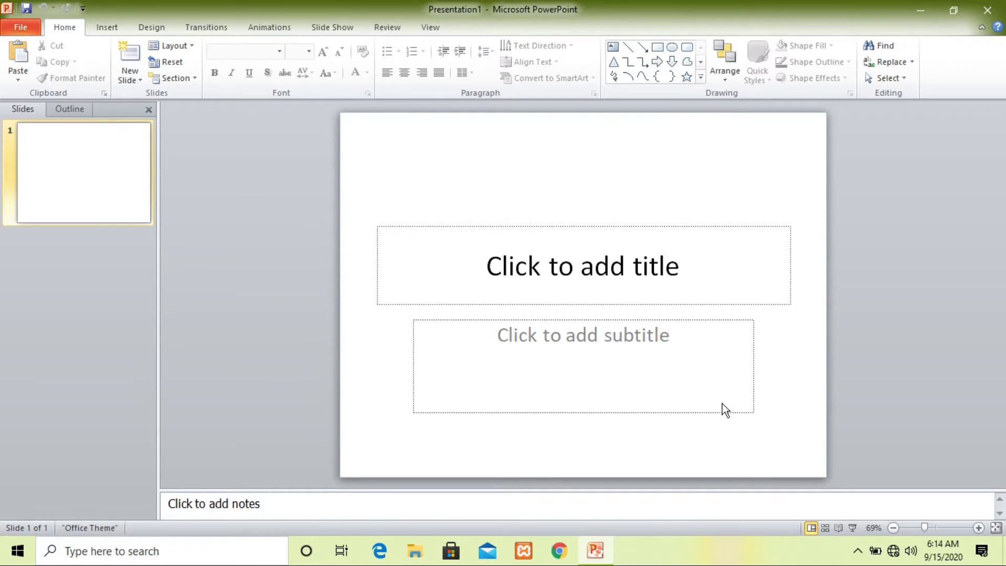
Step: Add two new slides, look through the deck, then delete the extra second slide
{"action": "left_click", "coordinate": [130, 60]}
{"action": "left_click", "coordinate": [130, 60]}
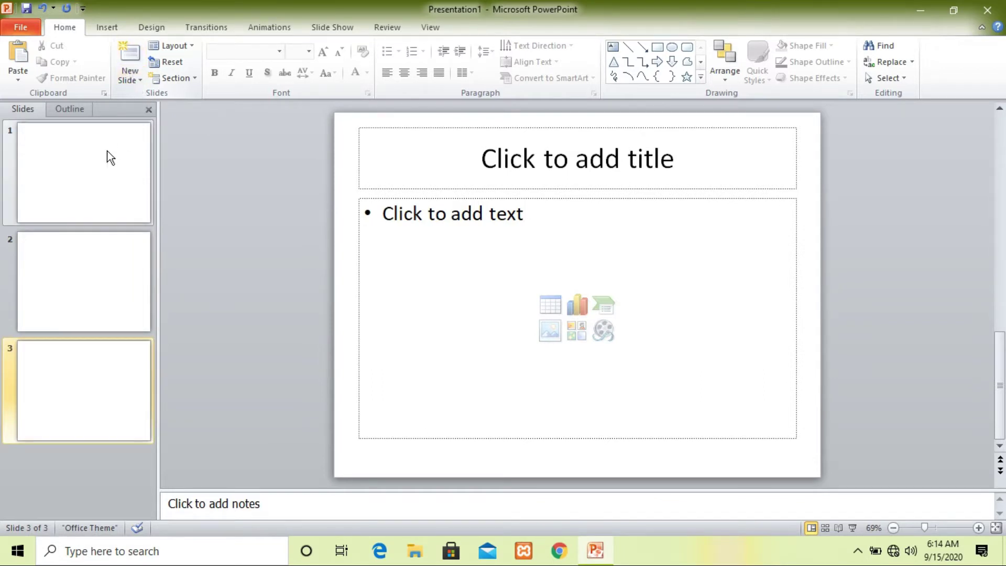
{"action": "left_click", "coordinate": [95, 173]}
{"action": "left_click", "coordinate": [94, 308]}
{"action": "left_click", "coordinate": [99, 383]}
{"action": "left_click", "coordinate": [121, 175]}
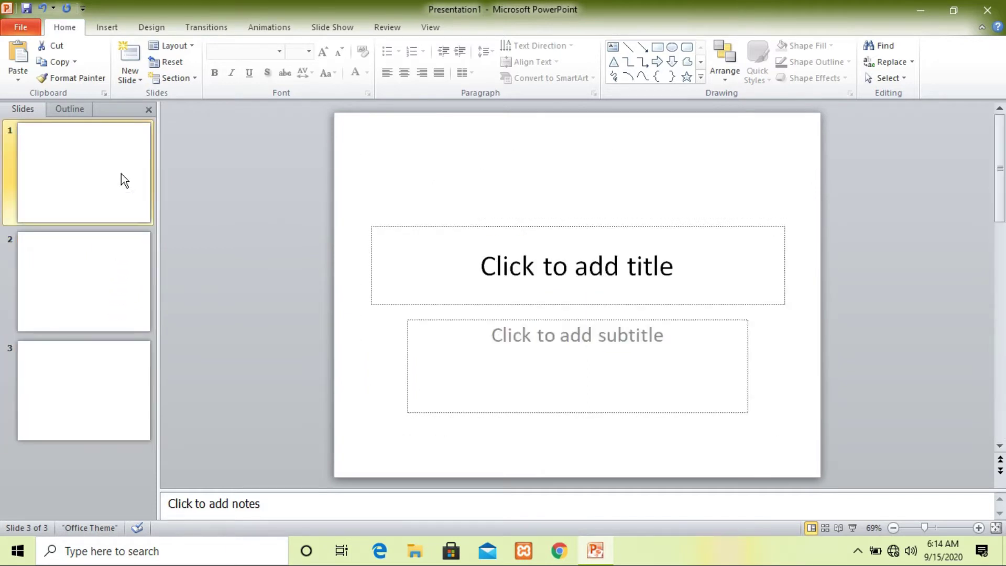
{"action": "left_click", "coordinate": [112, 265]}
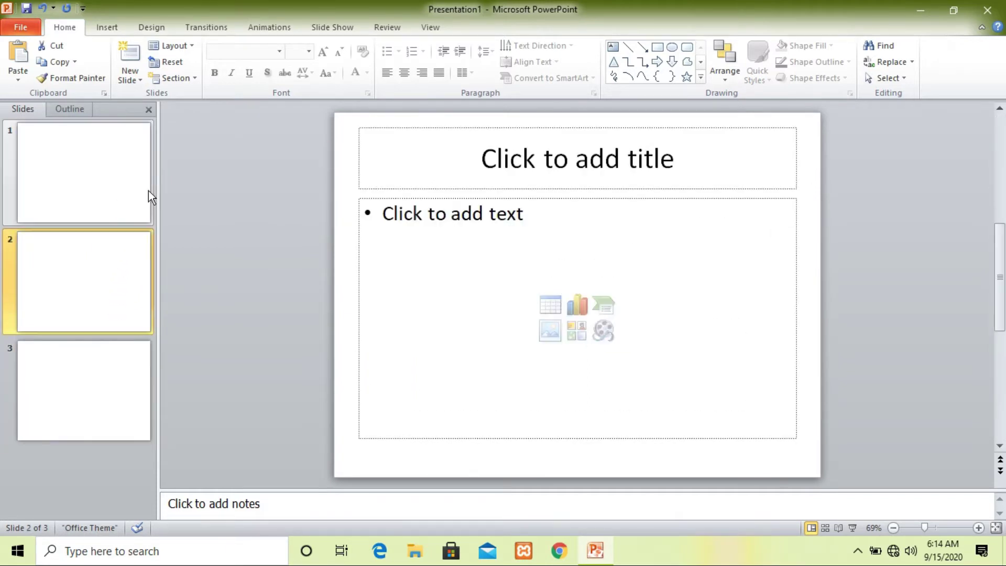
{"action": "key", "text": "Delete"}
{"action": "key", "text": "Delete"}
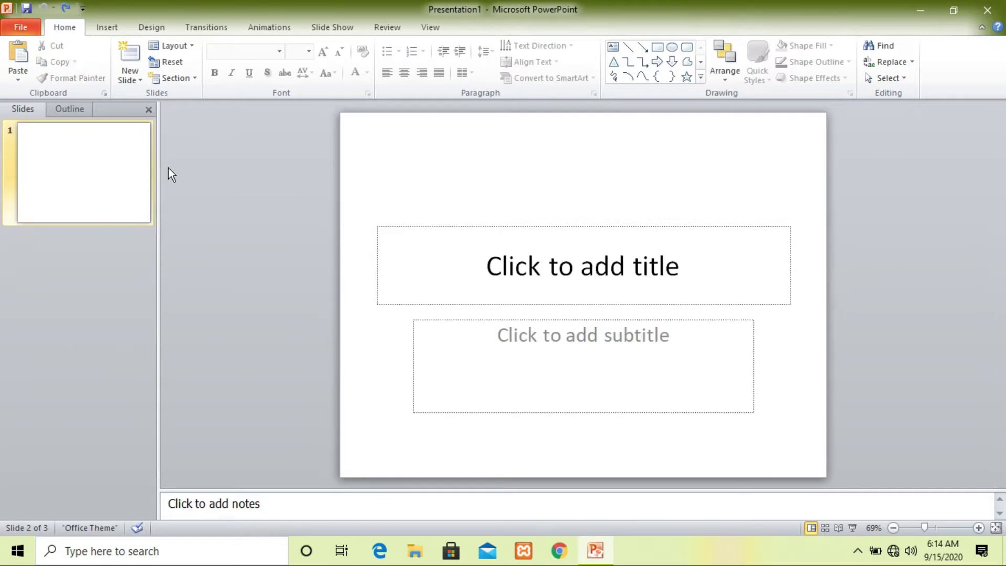
Step: Enter 'Power point' as the title and 'This is animation class' as the subtitle
{"action": "left_click", "coordinate": [683, 259]}
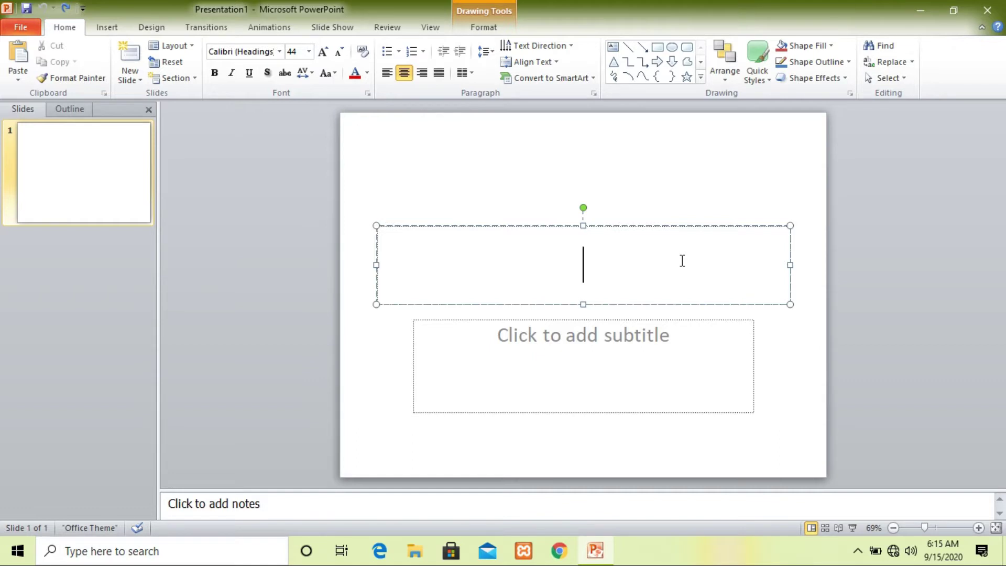
{"action": "type", "text": "POwer"}
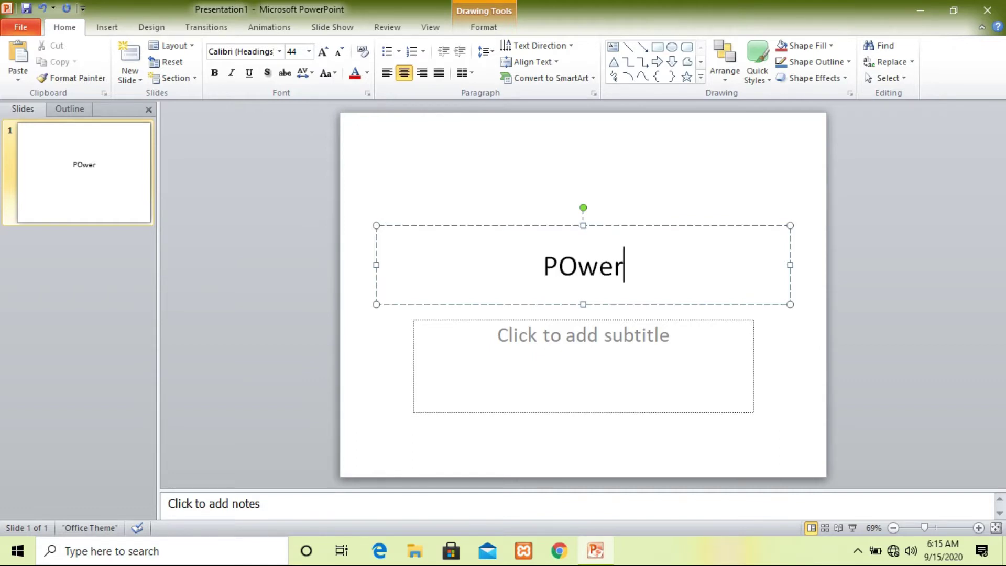
{"action": "type", "text": " point"}
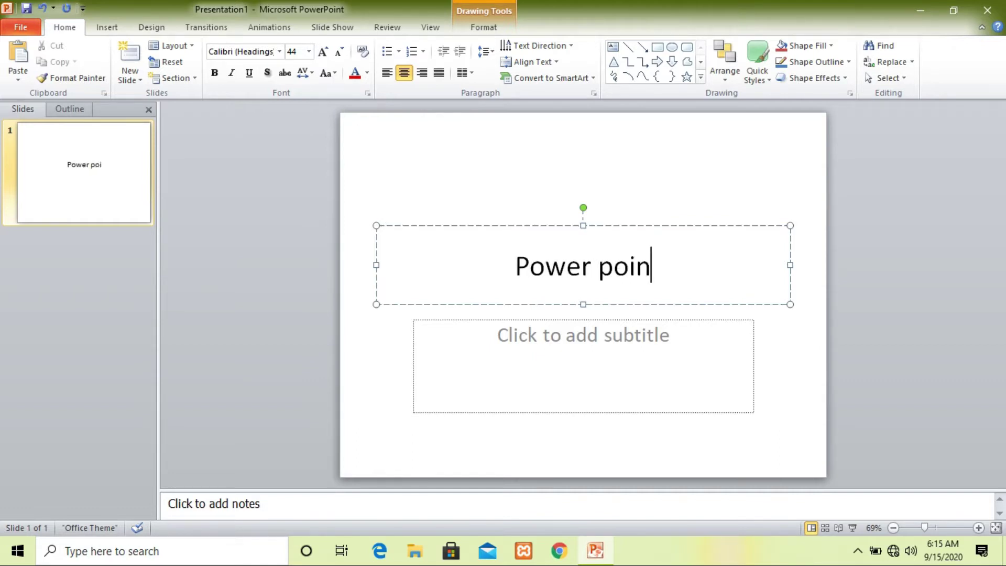
{"action": "left_click", "coordinate": [659, 373]}
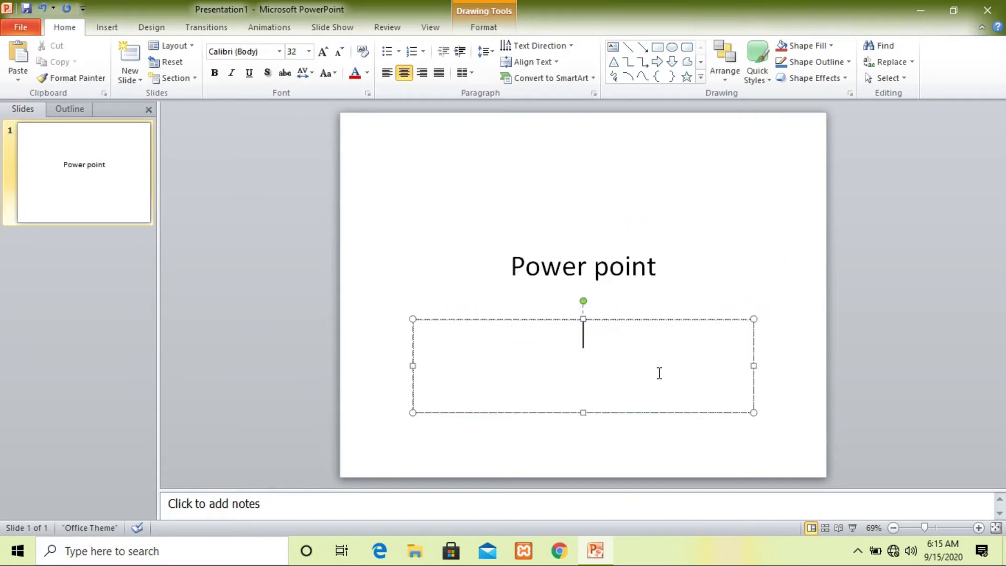
{"action": "type", "text": "This is "}
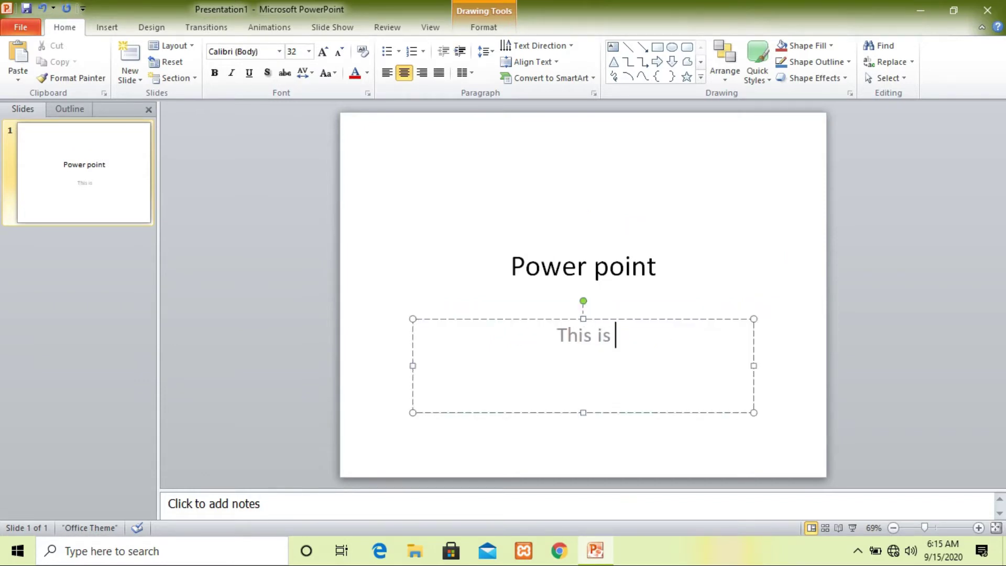
{"action": "type", "text": "animat"}
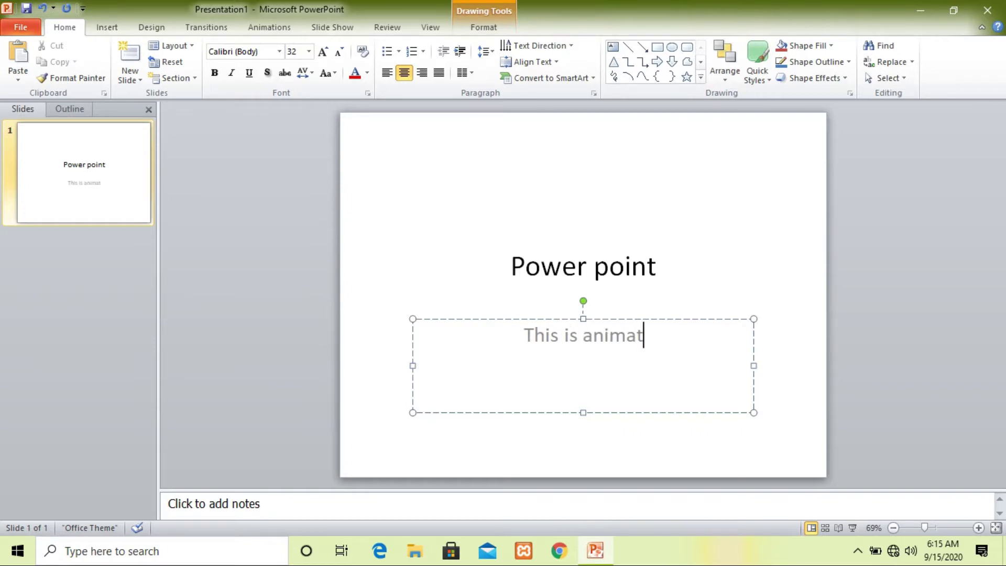
{"action": "type", "text": "ion class"}
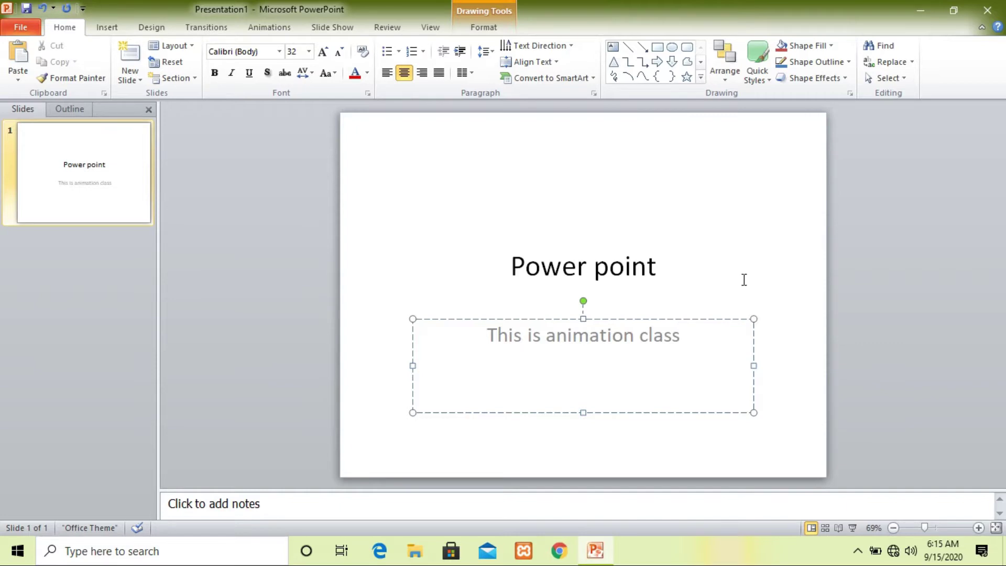
{"action": "left_click", "coordinate": [677, 257]}
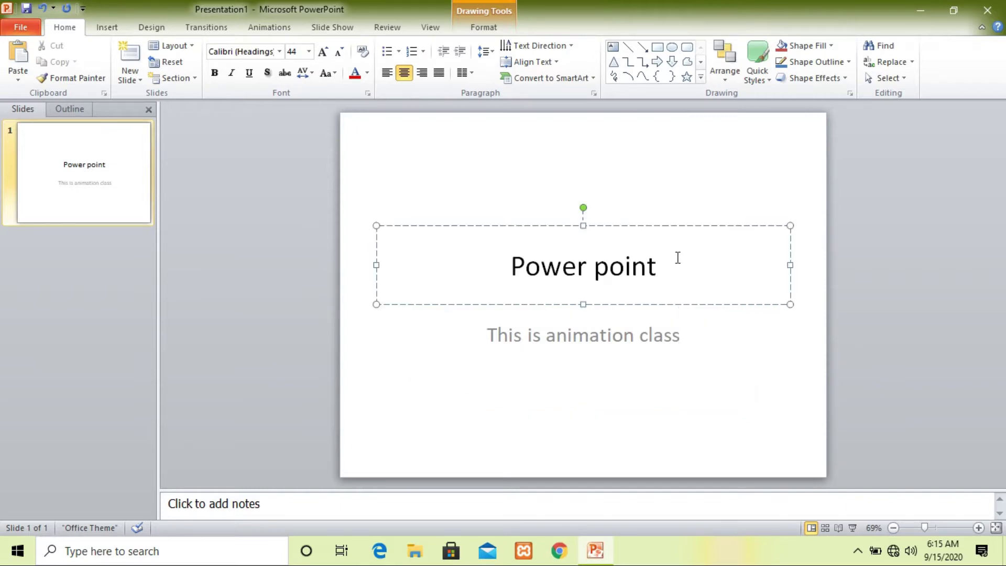
{"action": "left_click", "coordinate": [479, 172]}
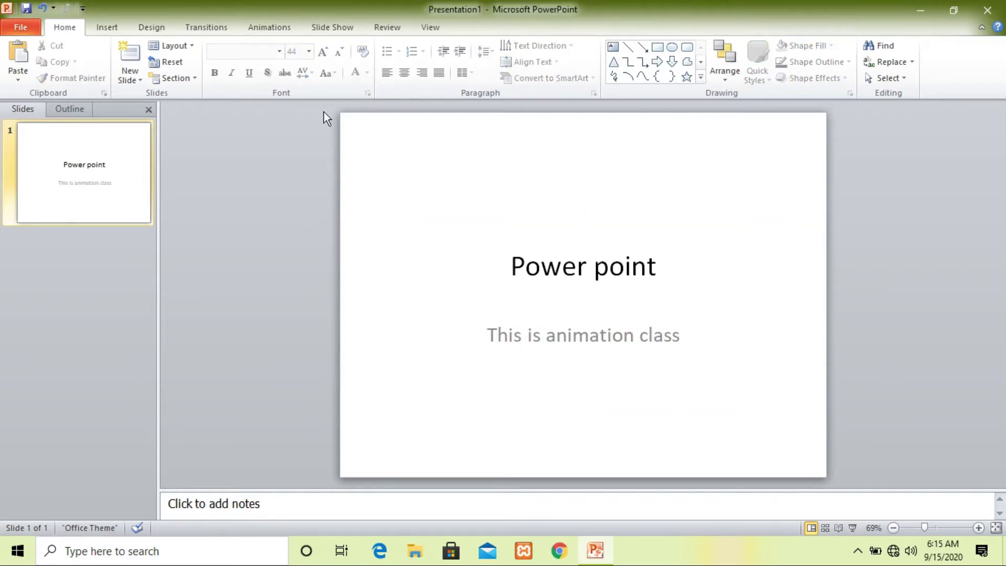
Step: Apply the Waveform theme from the last row of the Design tab's Themes gallery
{"action": "left_click", "coordinate": [143, 24]}
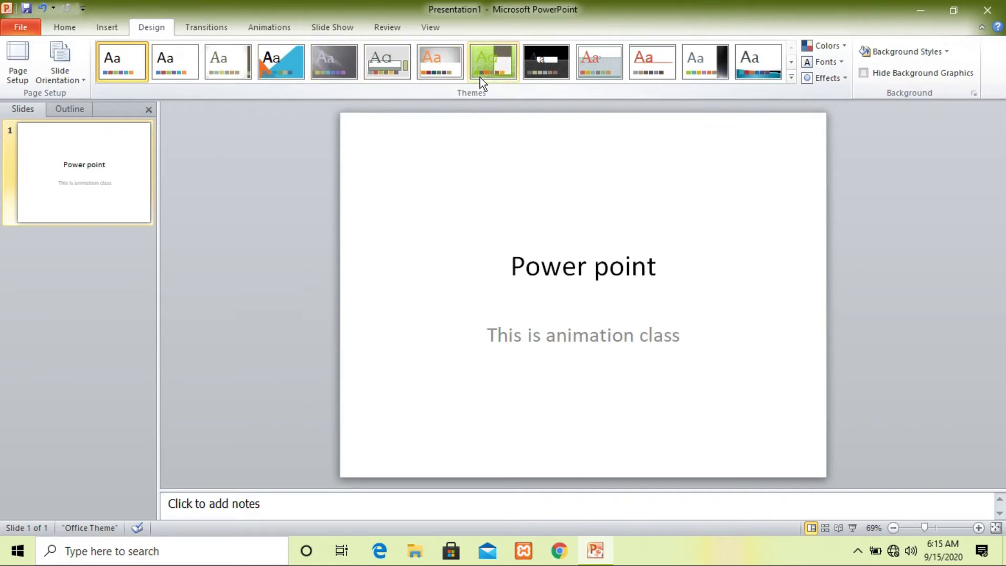
{"action": "left_click", "coordinate": [793, 65]}
{"action": "left_click", "coordinate": [792, 65]}
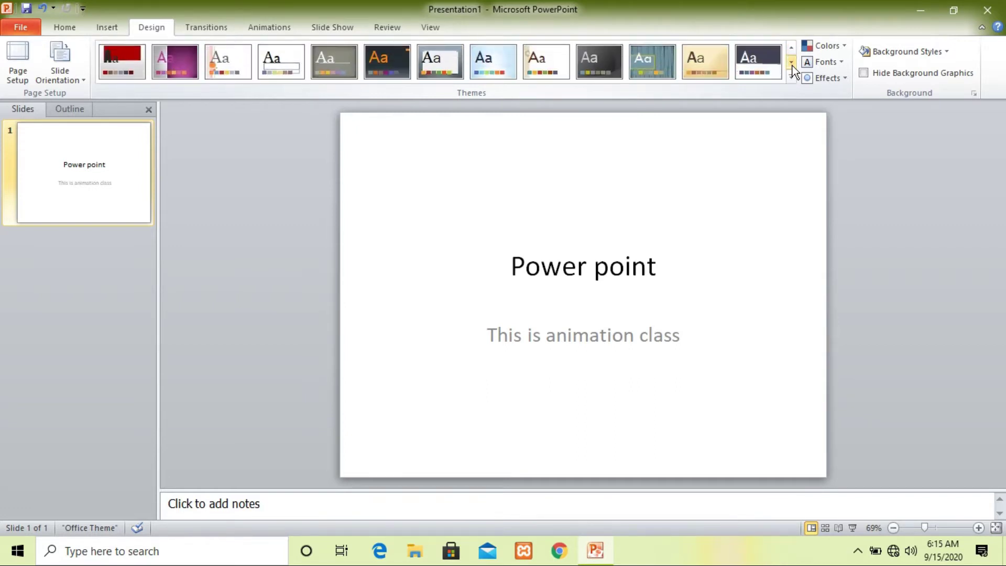
{"action": "left_click", "coordinate": [792, 65]}
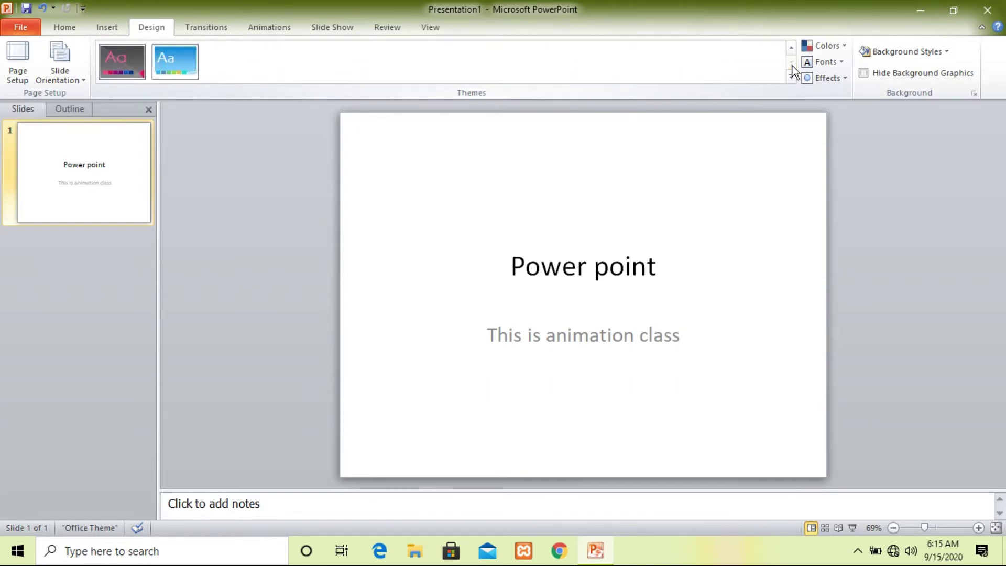
{"action": "left_click", "coordinate": [186, 68]}
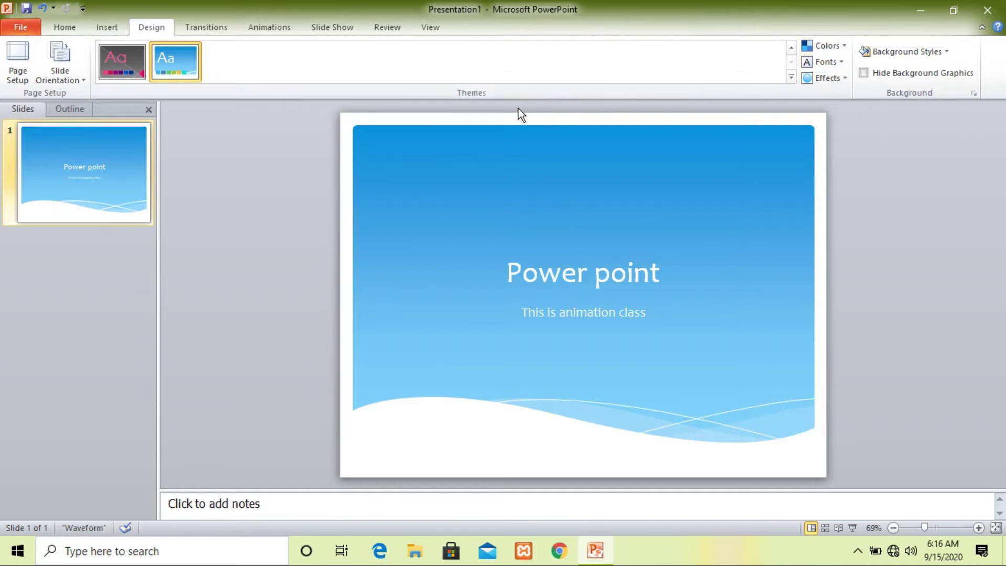
Step: Switch the presentation colours to the orange Aspect scheme
{"action": "left_click", "coordinate": [841, 46]}
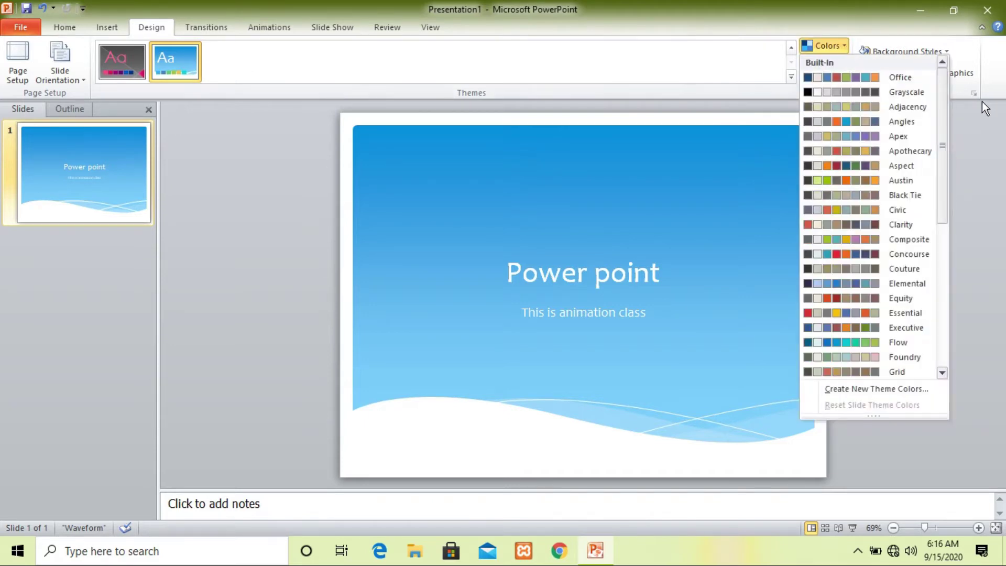
{"action": "mouse_move", "coordinate": [943, 116]}
{"action": "left_mouse_down"}
{"action": "mouse_move", "coordinate": [941, 280]}
{"action": "mouse_move", "coordinate": [941, 100]}
{"action": "left_mouse_up"}
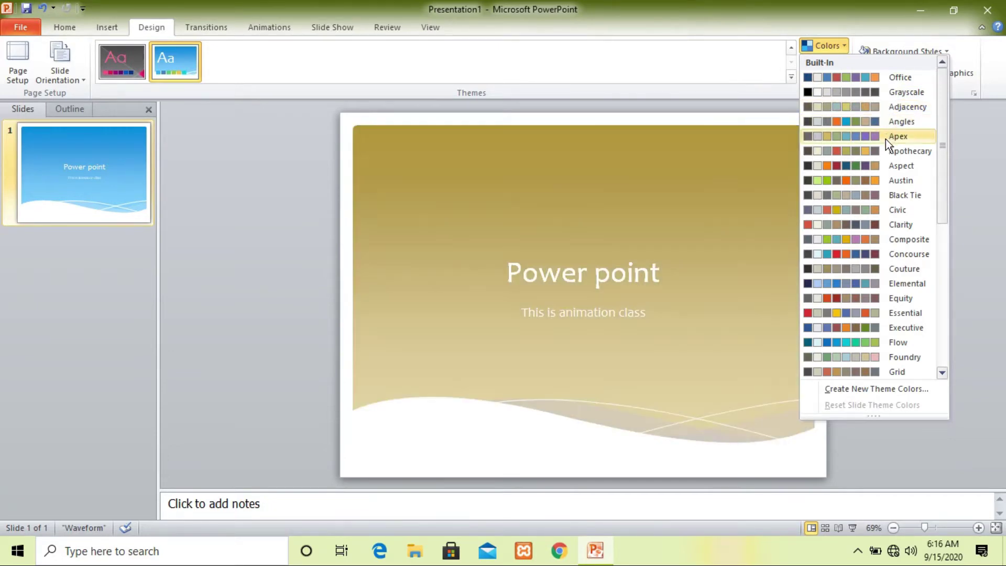
{"action": "left_click", "coordinate": [885, 168]}
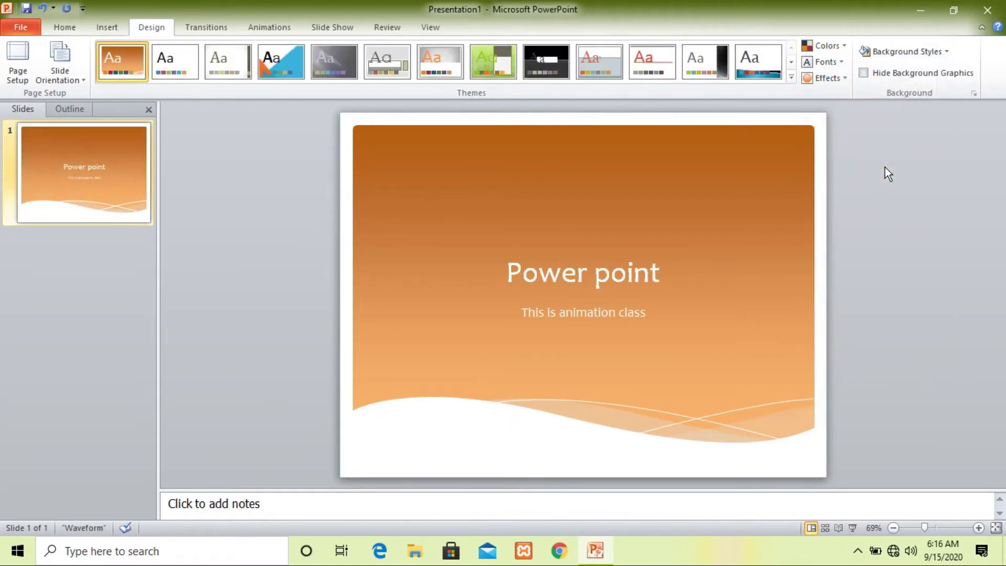
{"action": "left_click", "coordinate": [840, 61]}
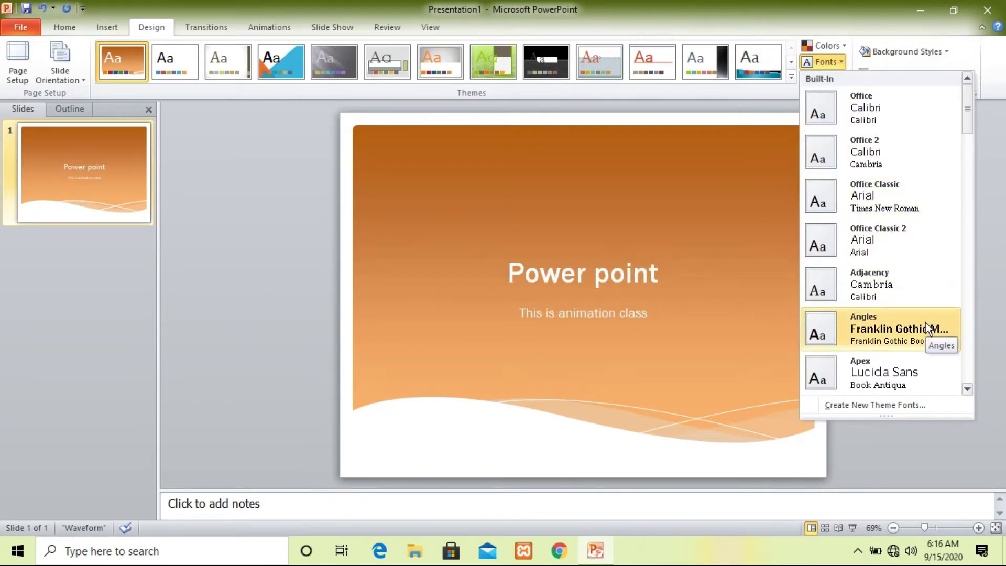
{"action": "left_click", "coordinate": [731, 451]}
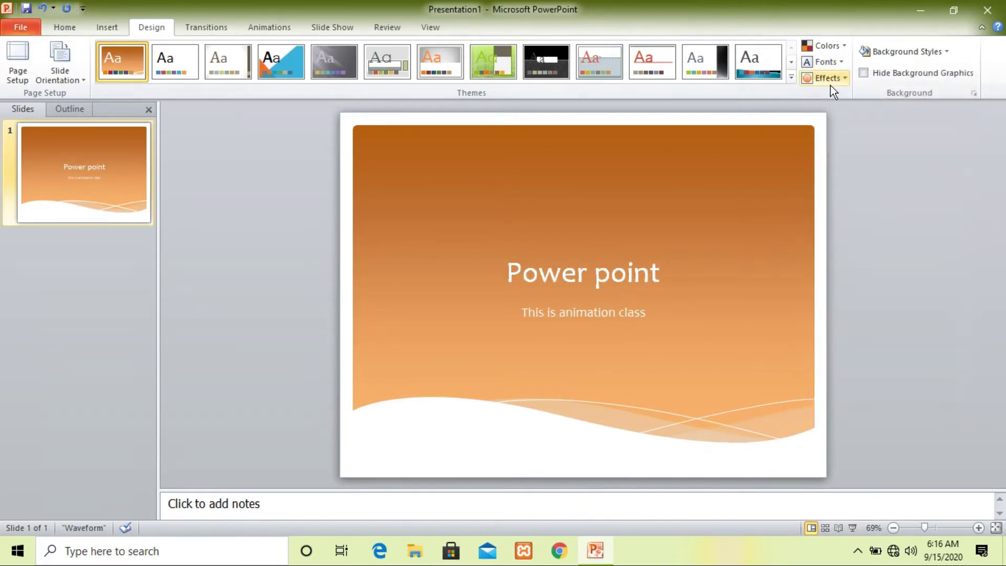
{"action": "left_click", "coordinate": [844, 78]}
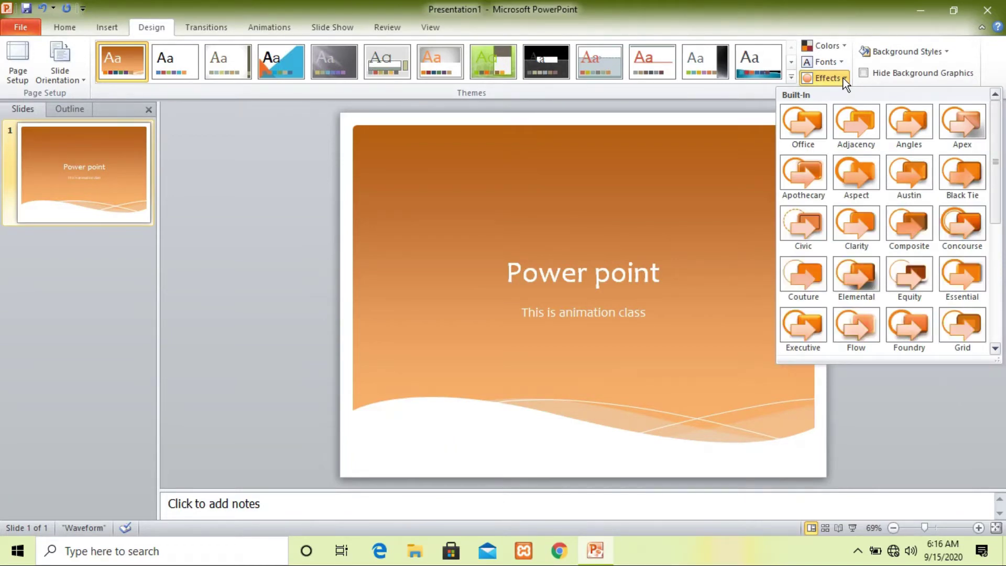
{"action": "left_click", "coordinate": [789, 136]}
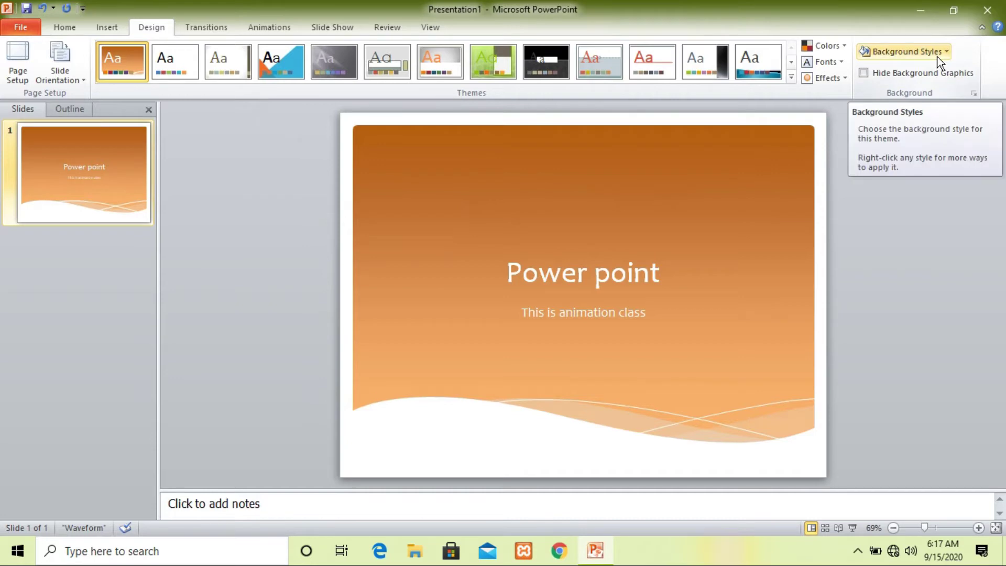
Step: Open Format Background from the Background Styles menu on the Design tab
{"action": "left_click", "coordinate": [842, 49]}
{"action": "left_click", "coordinate": [975, 48]}
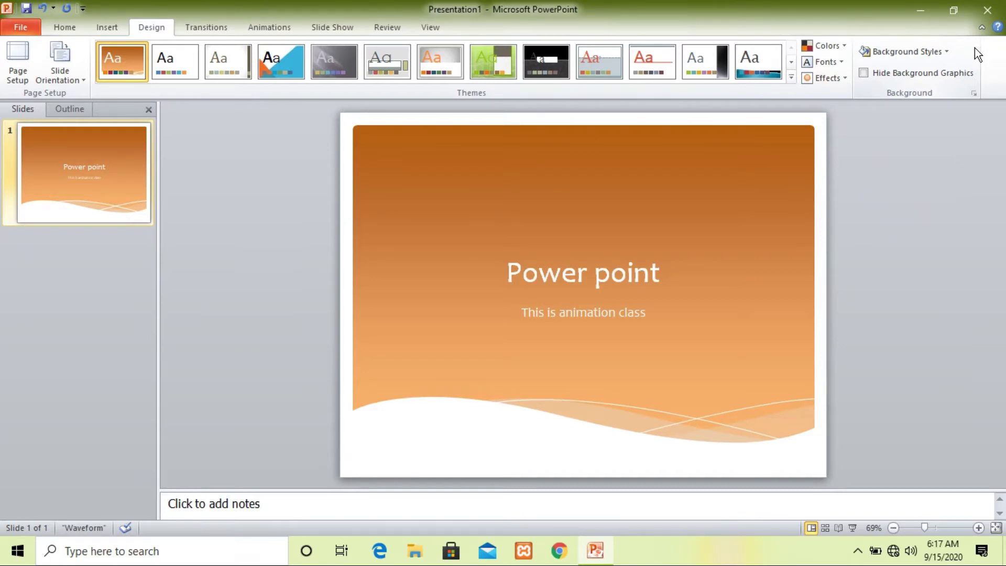
{"action": "left_click", "coordinate": [939, 52]}
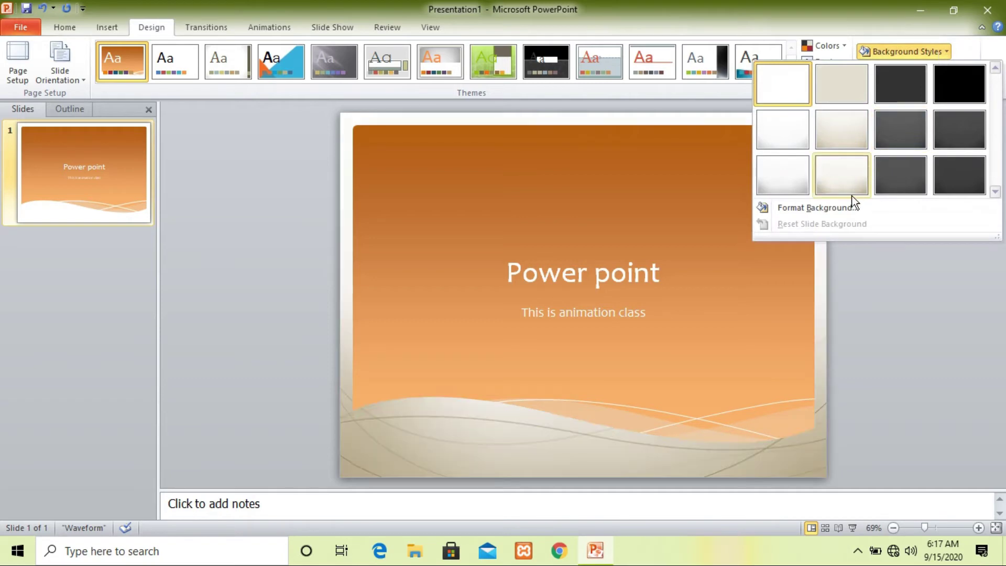
{"action": "left_click", "coordinate": [824, 209]}
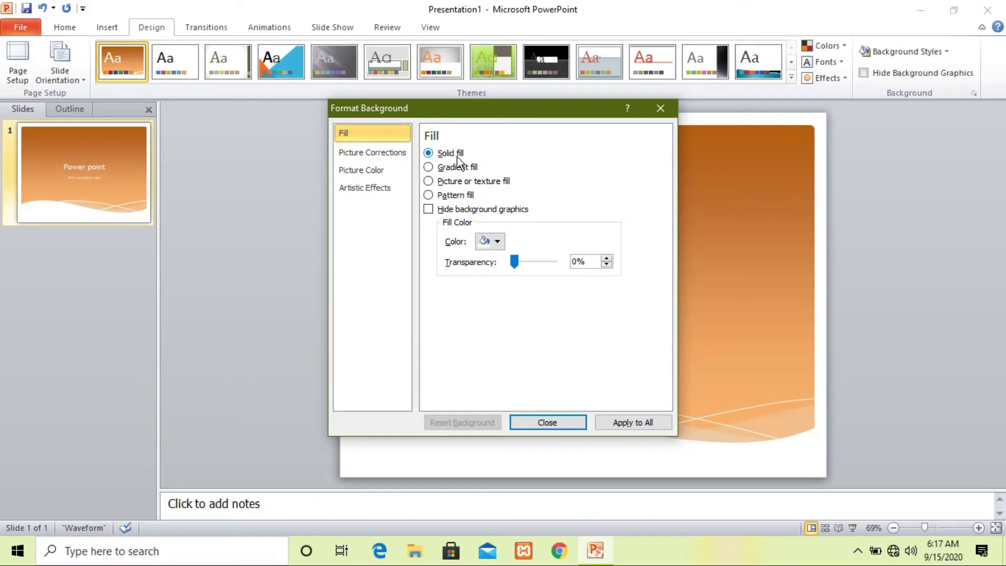
Step: Give all slides a solid light blue background fill
{"action": "left_click", "coordinate": [497, 242]}
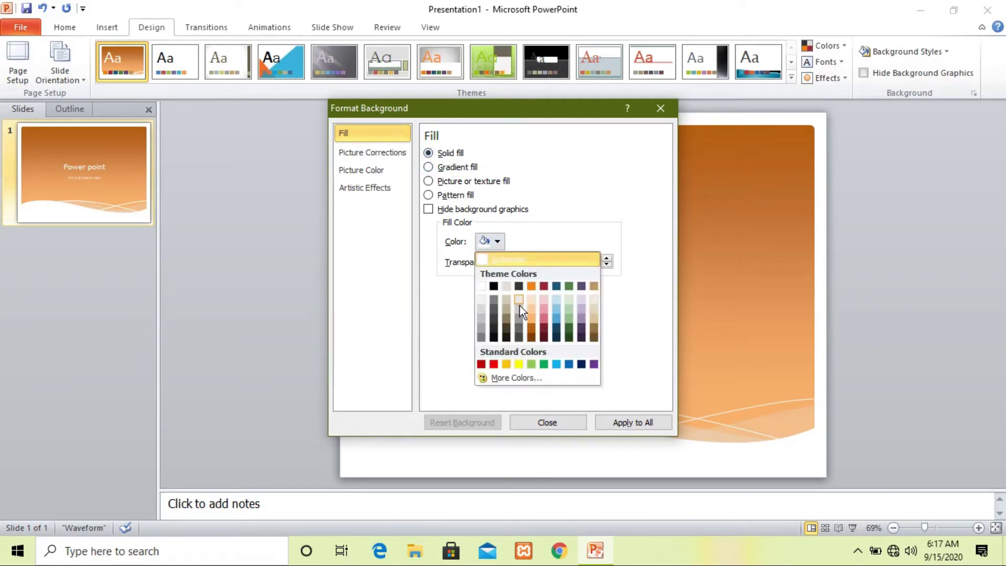
{"action": "left_click", "coordinate": [553, 319]}
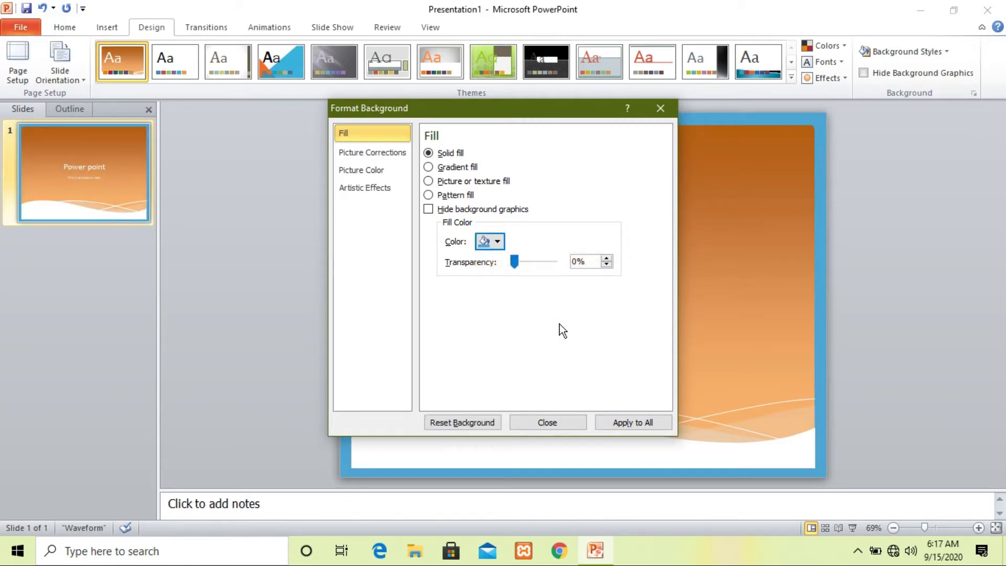
{"action": "left_click", "coordinate": [644, 423]}
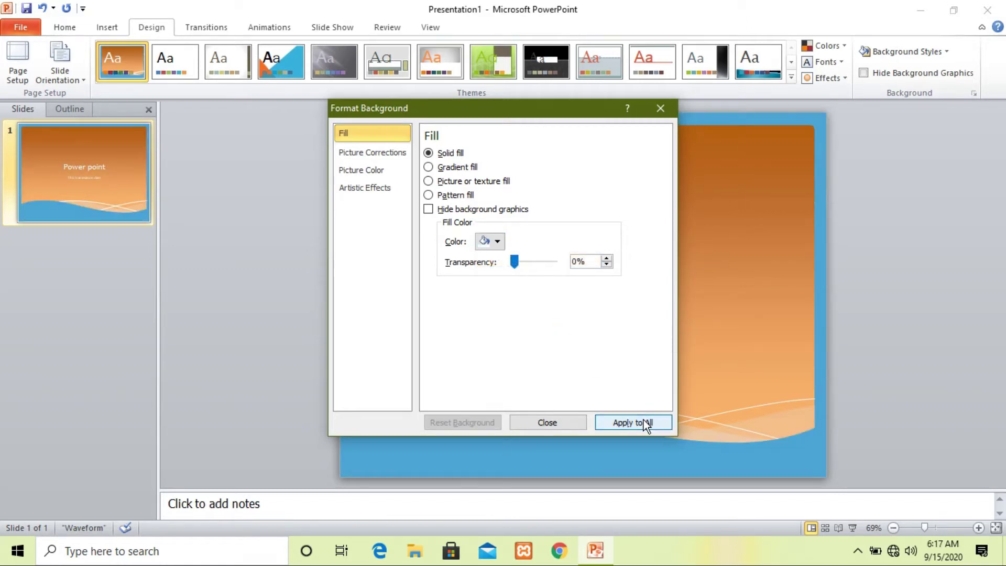